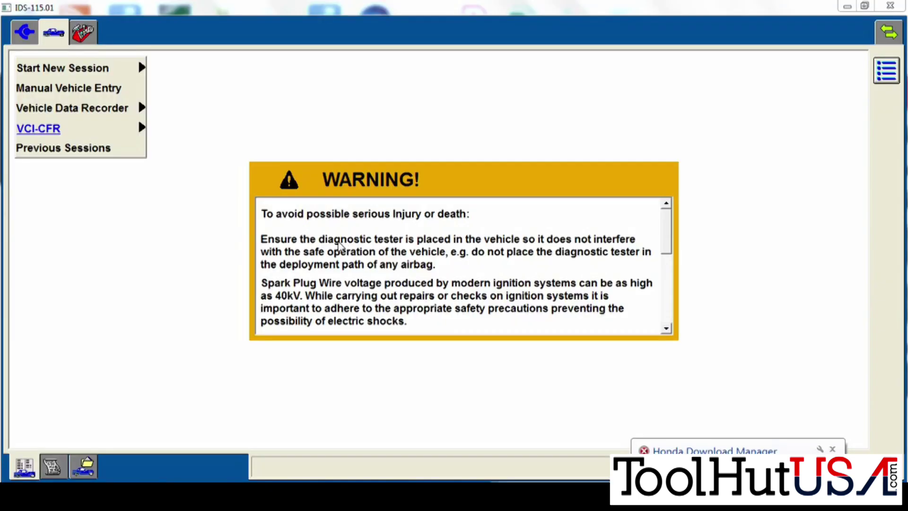
# Step: Start a new vehicle session via 'All other' and proceed to VIN entry
pyautogui.click(114, 70)
pyautogui.moveTo(62, 68)
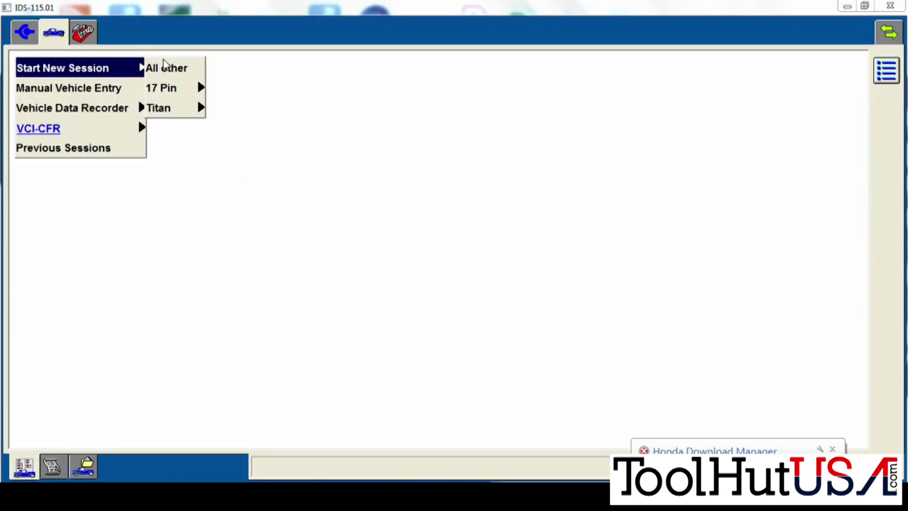
pyautogui.click(171, 78)
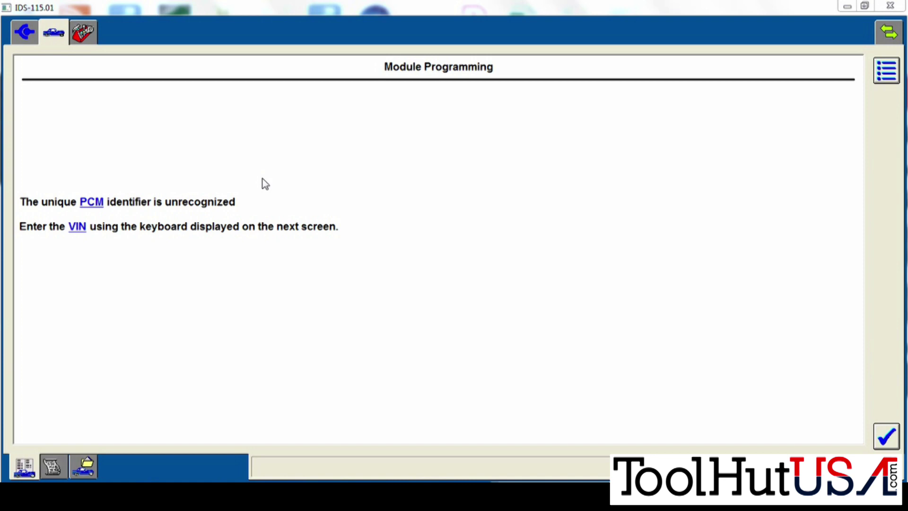
pyautogui.click(887, 435)
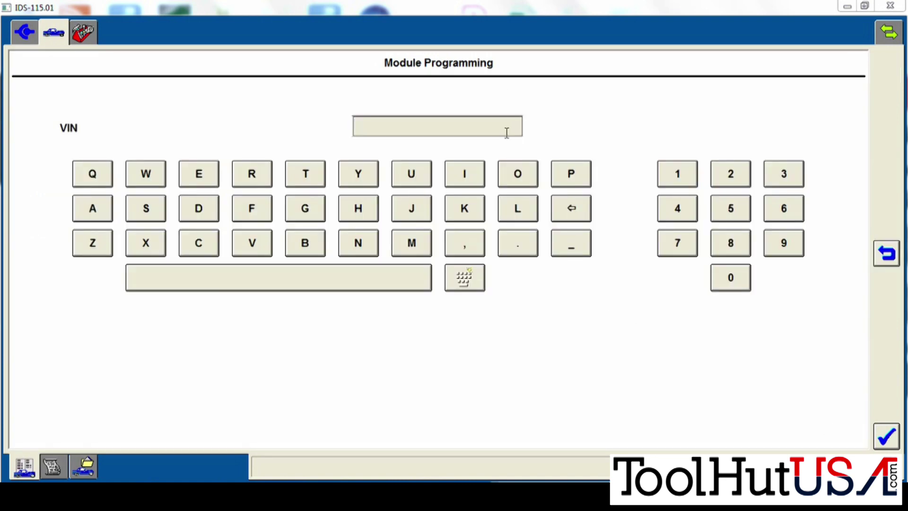
pyautogui.write('1FT8')
pyautogui.write('W3BB')
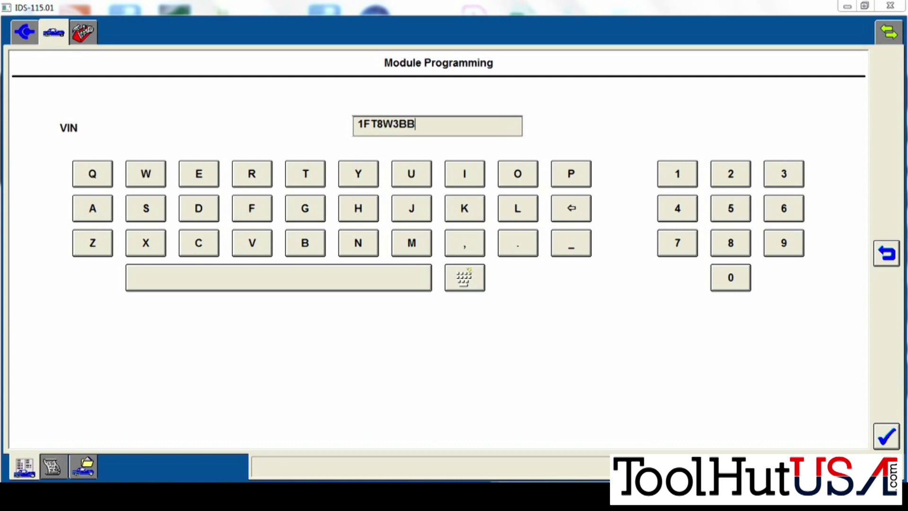
pyautogui.write('TXDEA')
pyautogui.write('9039')
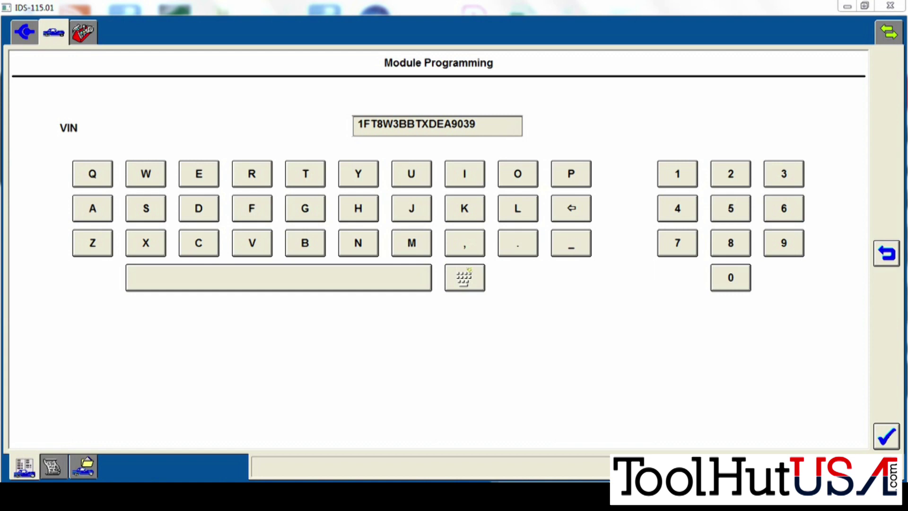
pyautogui.click(414, 127)
pyautogui.press('BackSpace')
pyautogui.click(477, 125)
pyautogui.write('0')
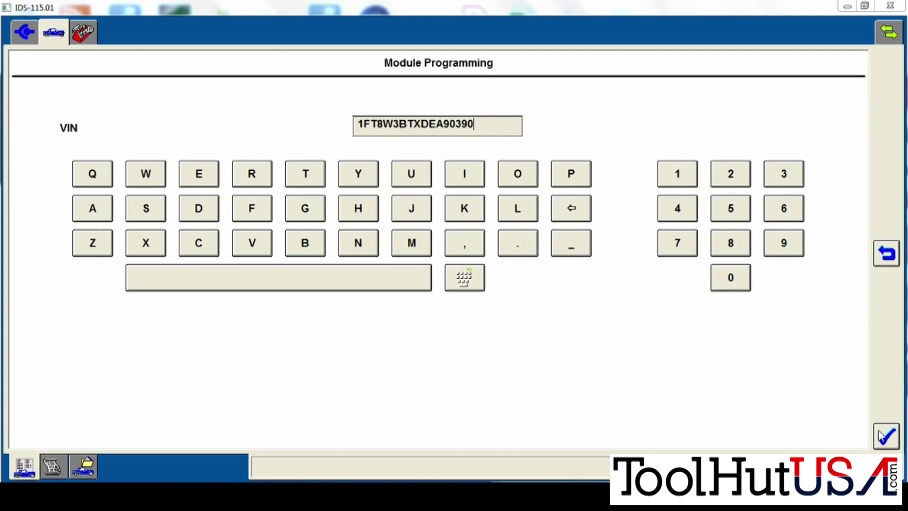
pyautogui.click(882, 435)
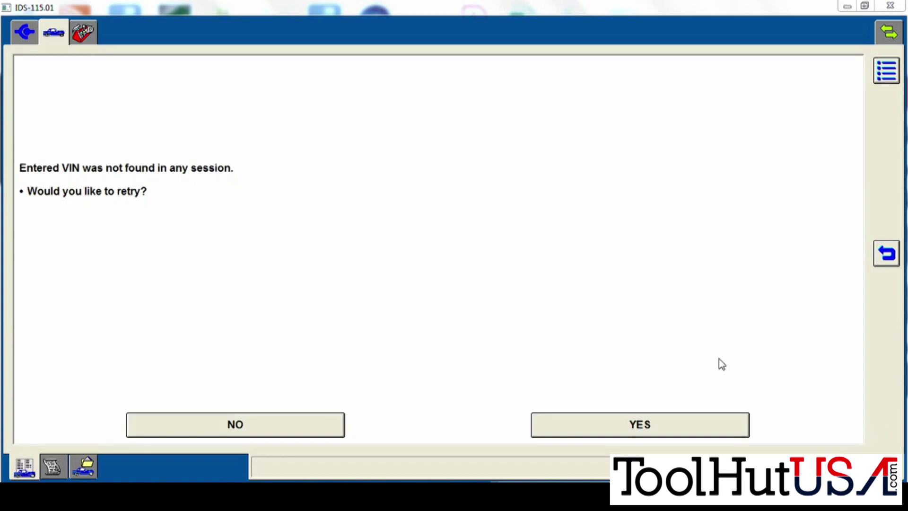
pyautogui.click(299, 424)
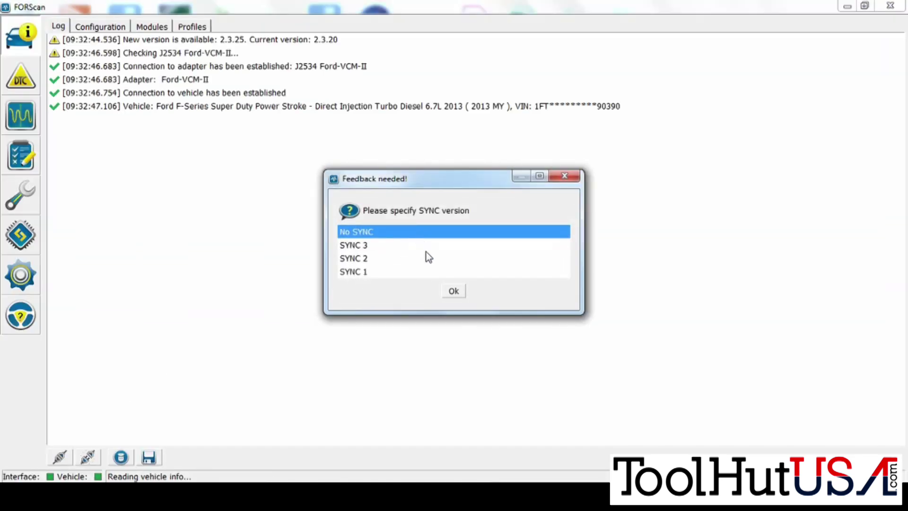
# Step: Confirm No SYNC, dismiss the save-profile prompt, and show the Configuration and Programming list
pyautogui.click(455, 291)
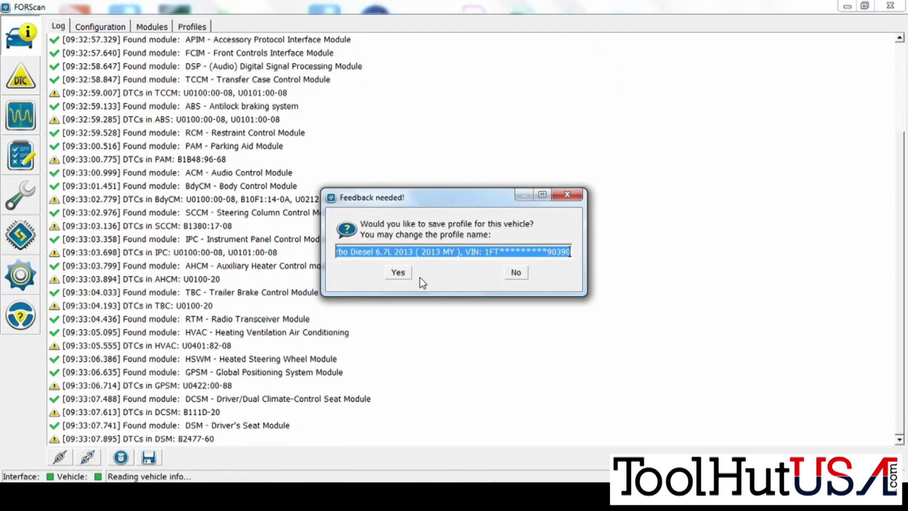
pyautogui.click(399, 273)
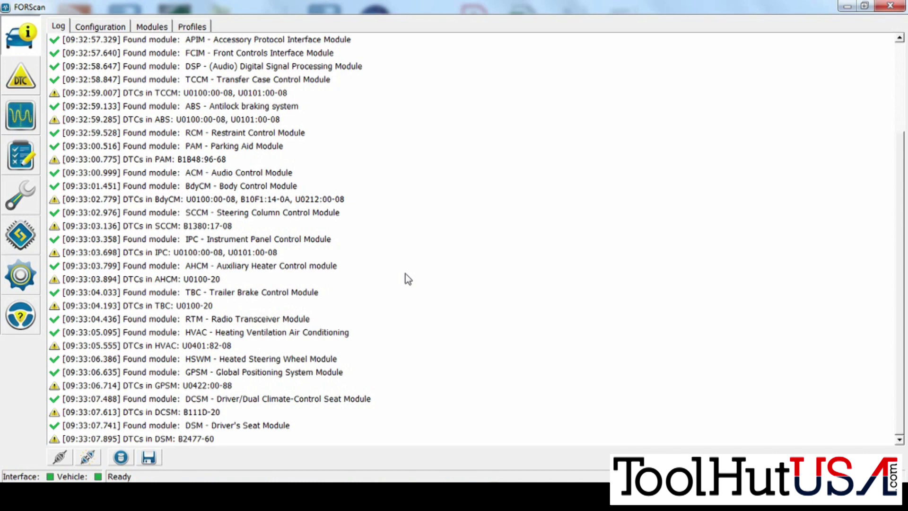
pyautogui.click(20, 242)
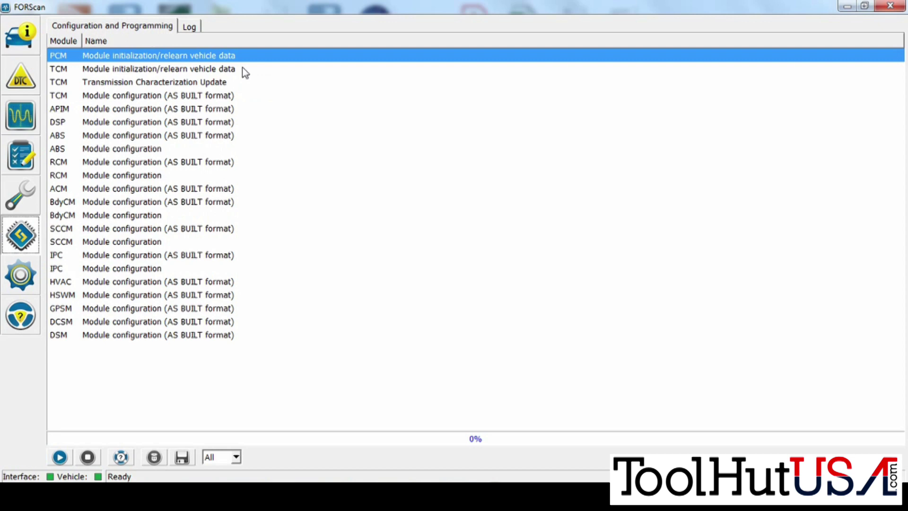
# Step: Run the TCM Transmission Characterization Update and acknowledge its warning
pyautogui.click(215, 83)
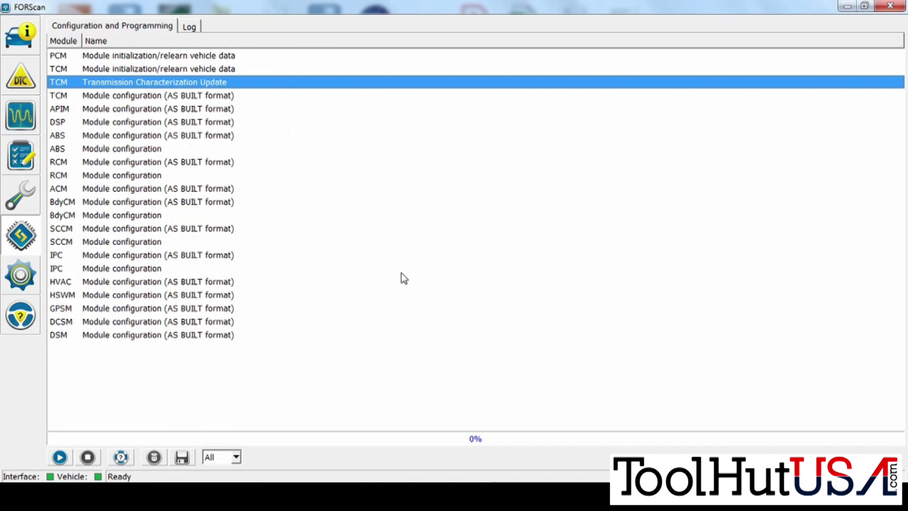
pyautogui.click(60, 458)
pyautogui.click(340, 377)
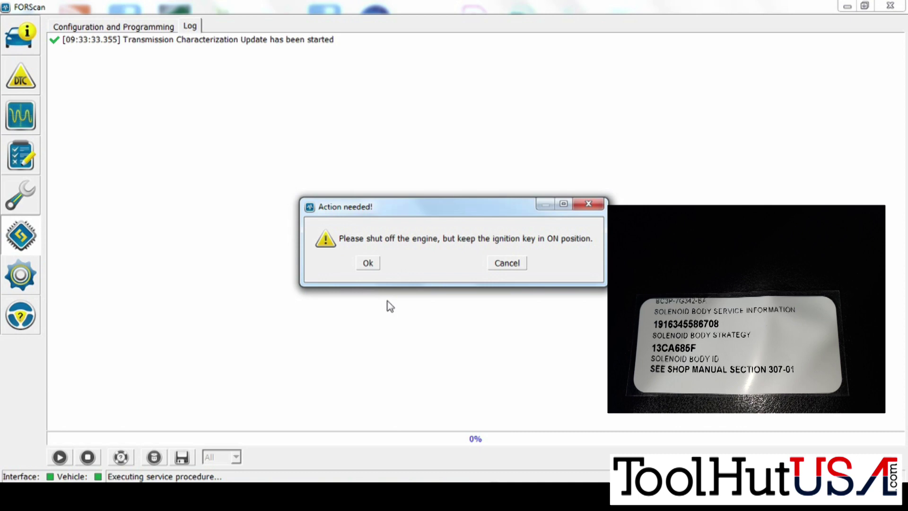
# Step: Confirm ignition on with engine off and choose Update by solenoid strategy number
pyautogui.click(368, 263)
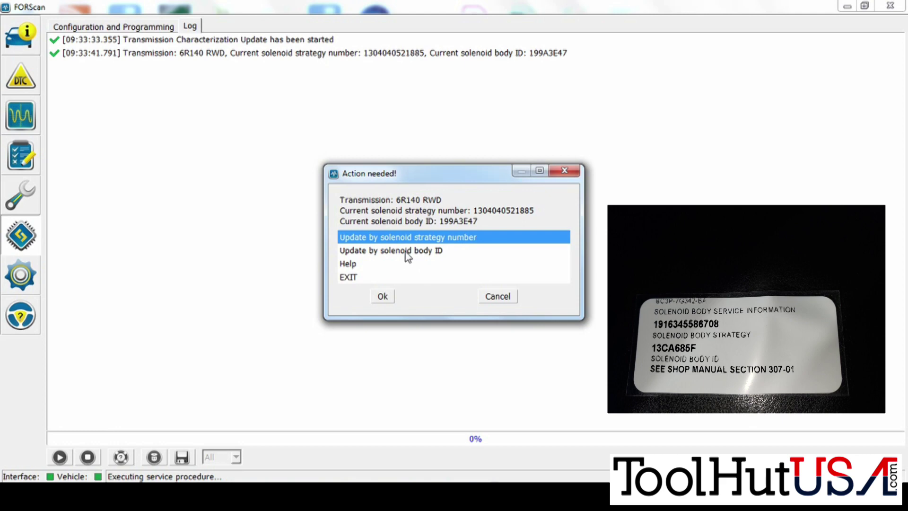
pyautogui.click(383, 298)
pyautogui.click(59, 457)
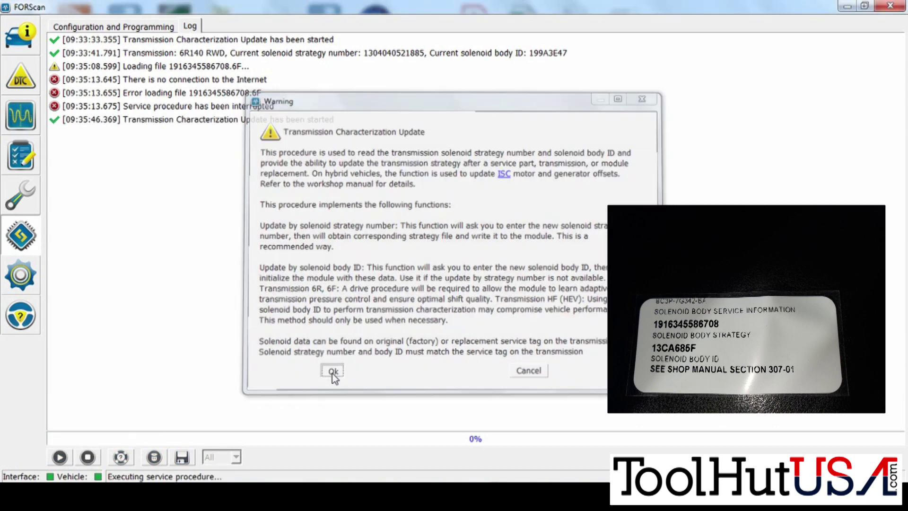
pyautogui.click(330, 426)
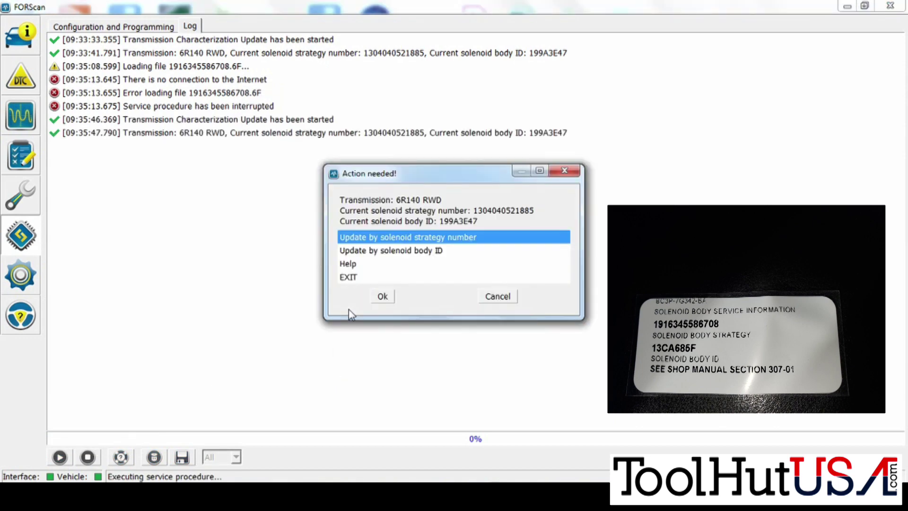
pyautogui.click(383, 297)
pyautogui.write('191')
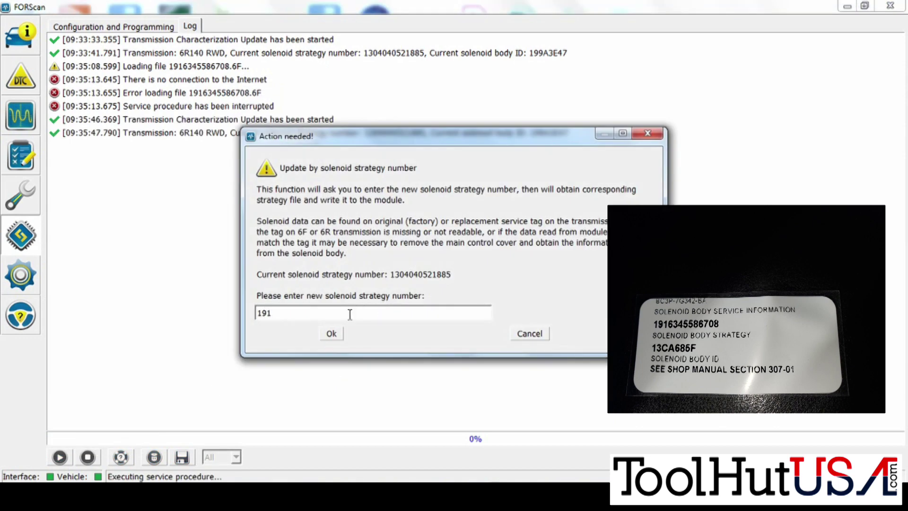
pyautogui.write('63455867')
pyautogui.write('08')
pyautogui.click(333, 333)
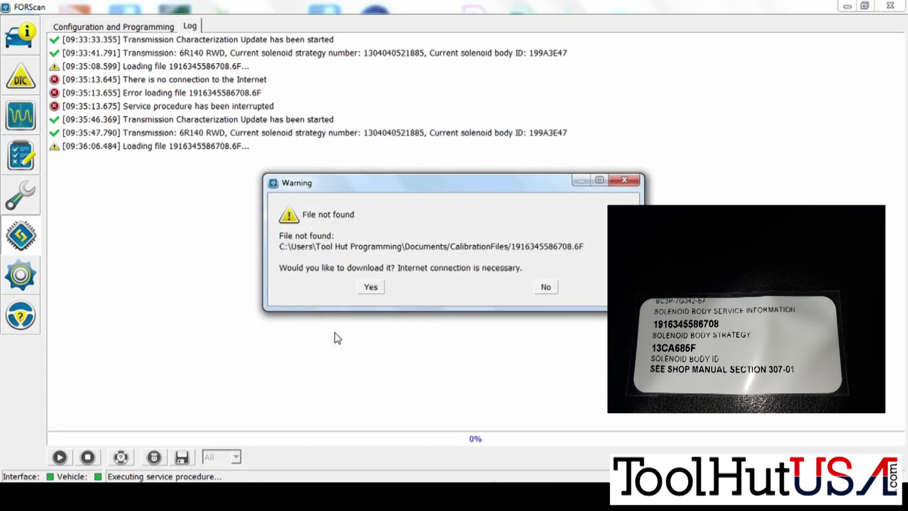
pyautogui.click(371, 289)
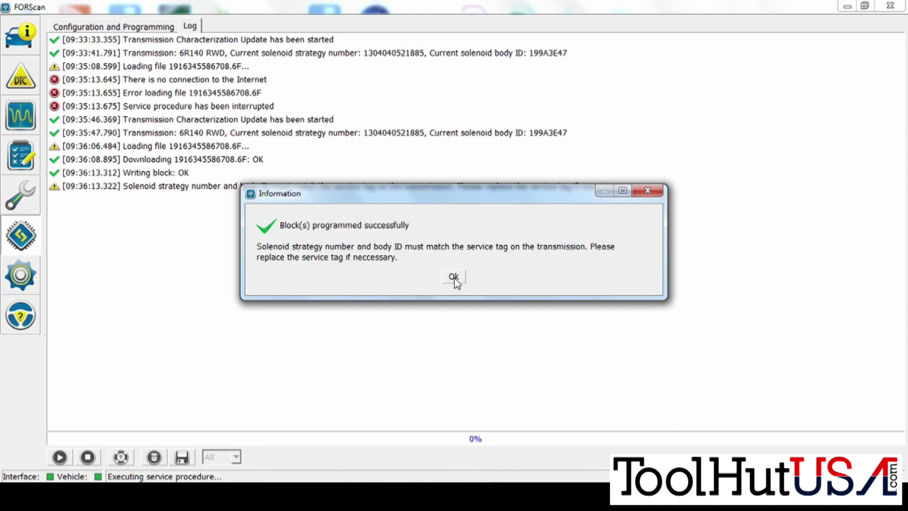
pyautogui.click(455, 278)
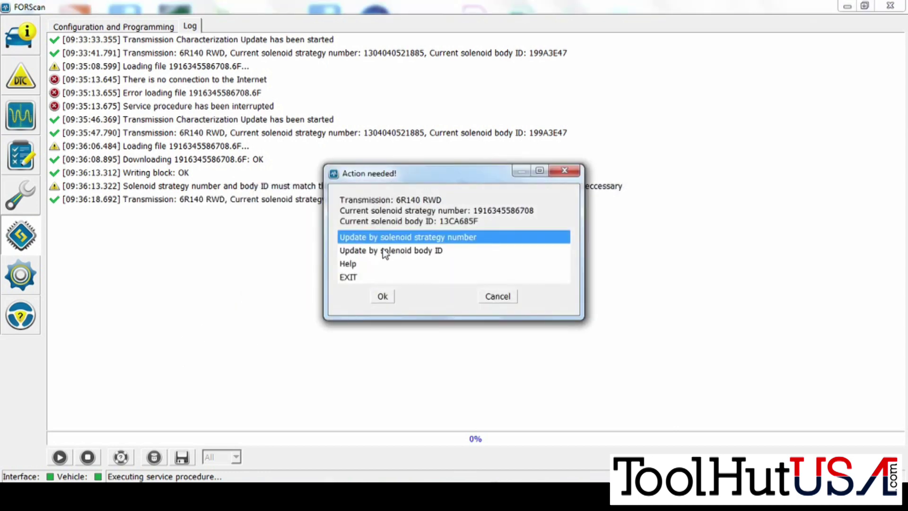
# Step: Enter the Update by solenoid body ID option, cancel without changing it, and select EXIT
pyautogui.click(405, 251)
pyautogui.click(390, 300)
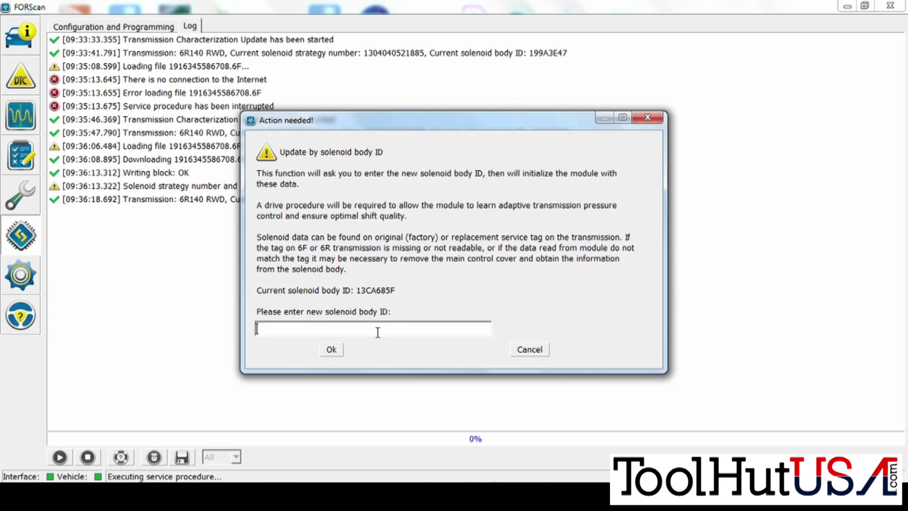
pyautogui.write('1')
pyautogui.write('3c')
pyautogui.click(530, 350)
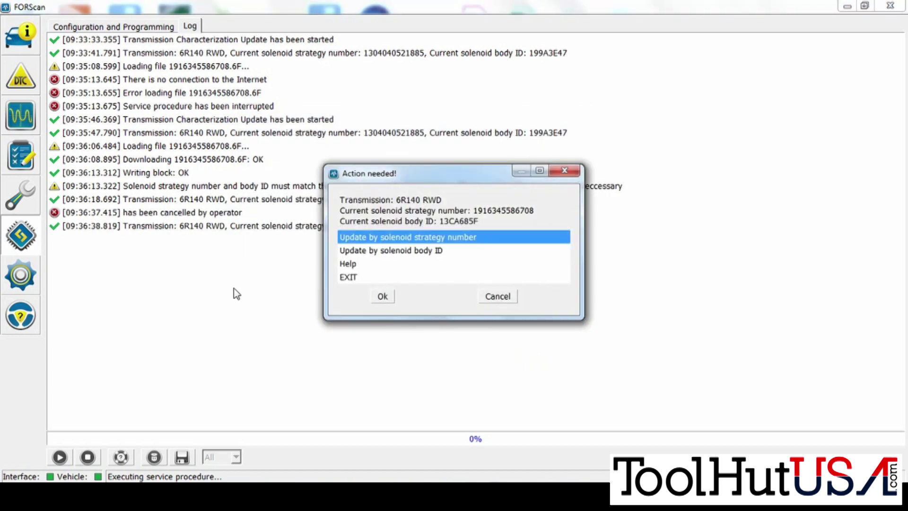
pyautogui.click(348, 277)
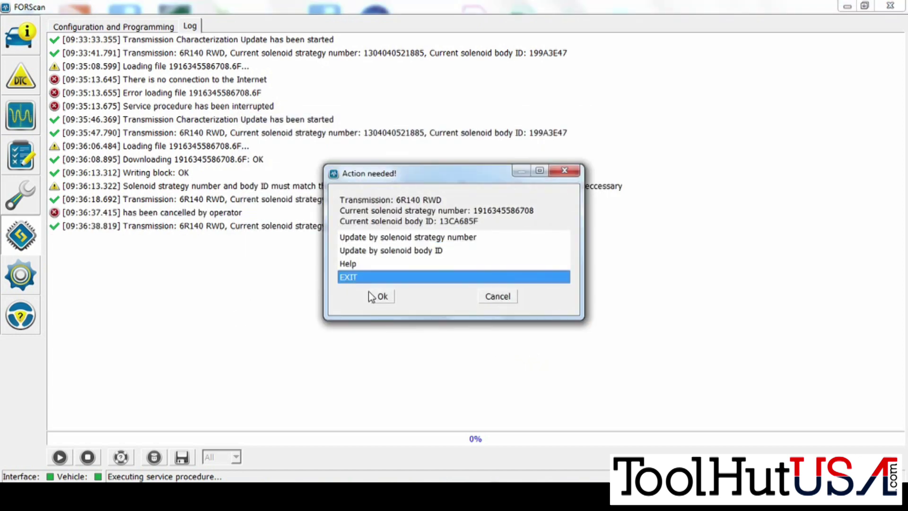
# Step: Confirm EXIT so the log reports the procedure completed successfully
pyautogui.click(390, 303)
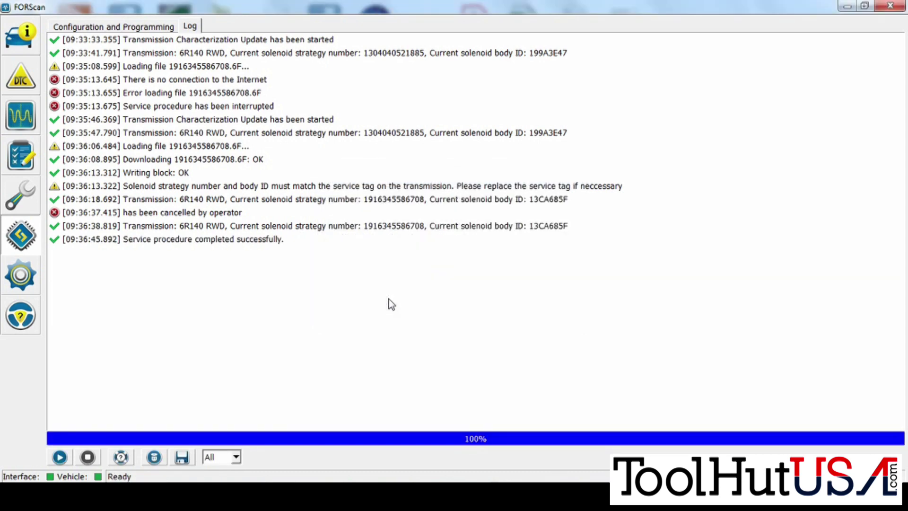